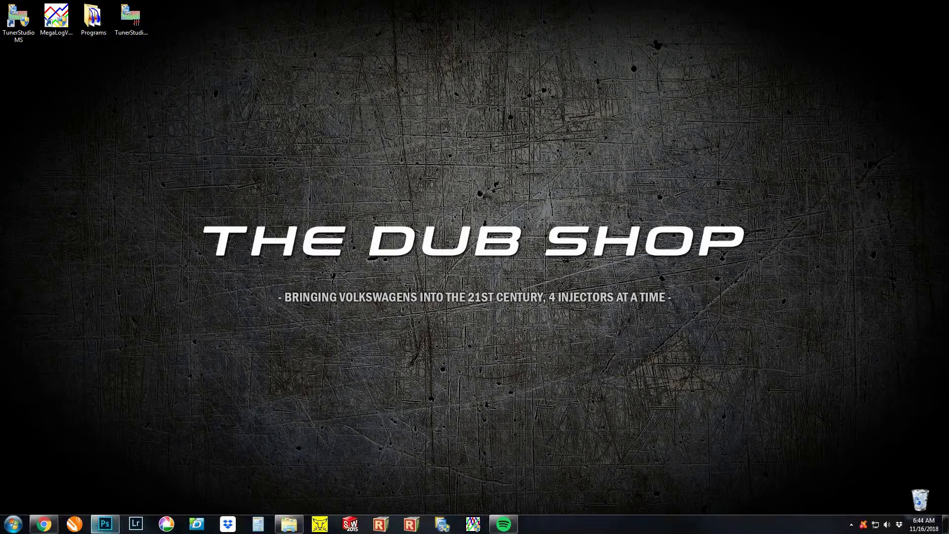
Load tunerstudio.com in Chrome and go to the TunerStudio MS installation download page
left_click(43, 524)
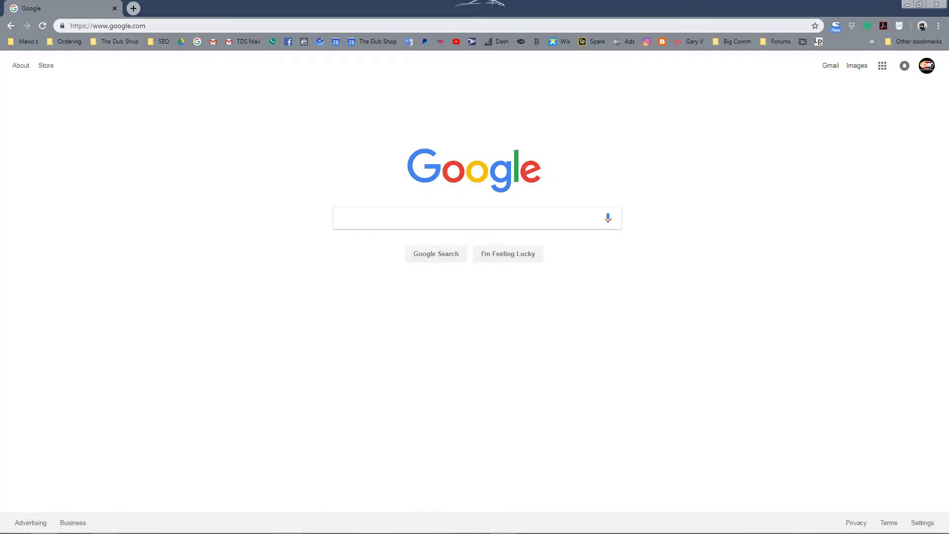
key("ctrl+l")
type("tun")
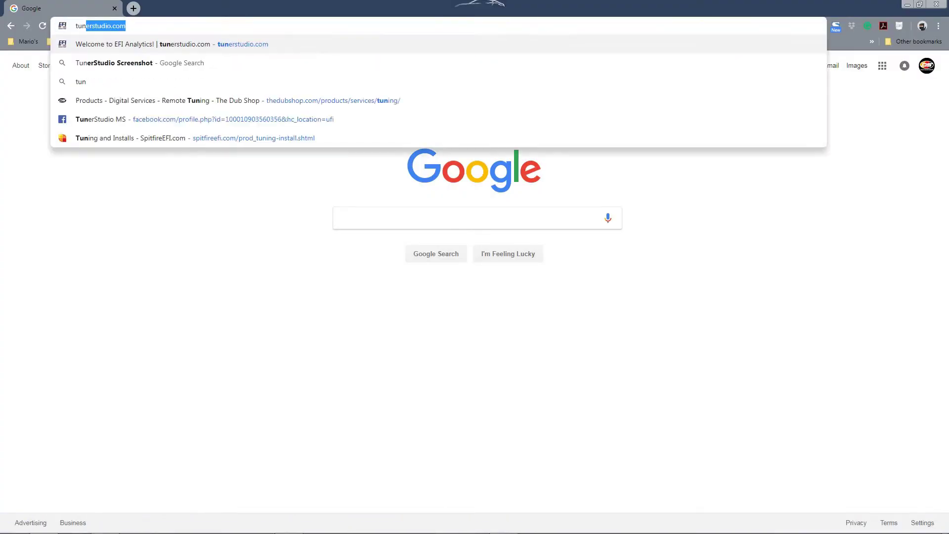
type("erstudio.com")
key("Return")
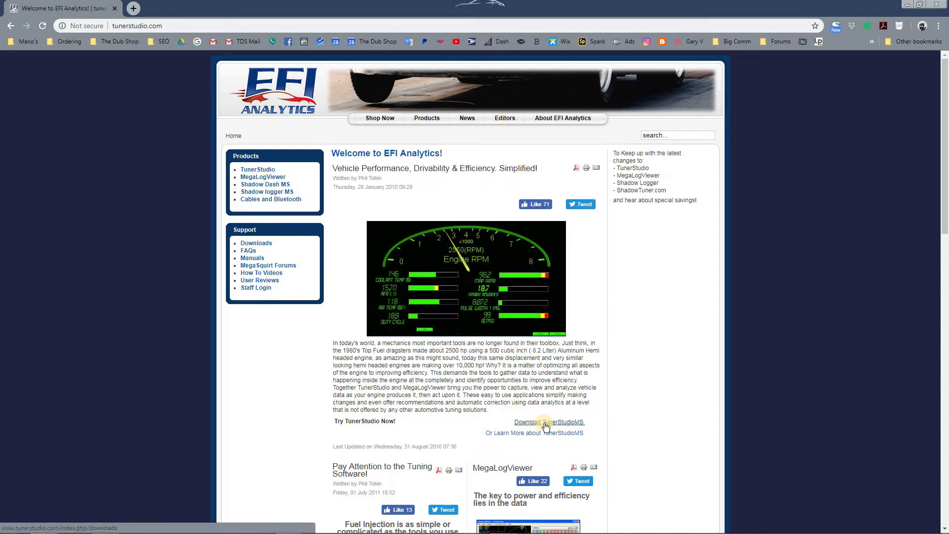
left_click(545, 423)
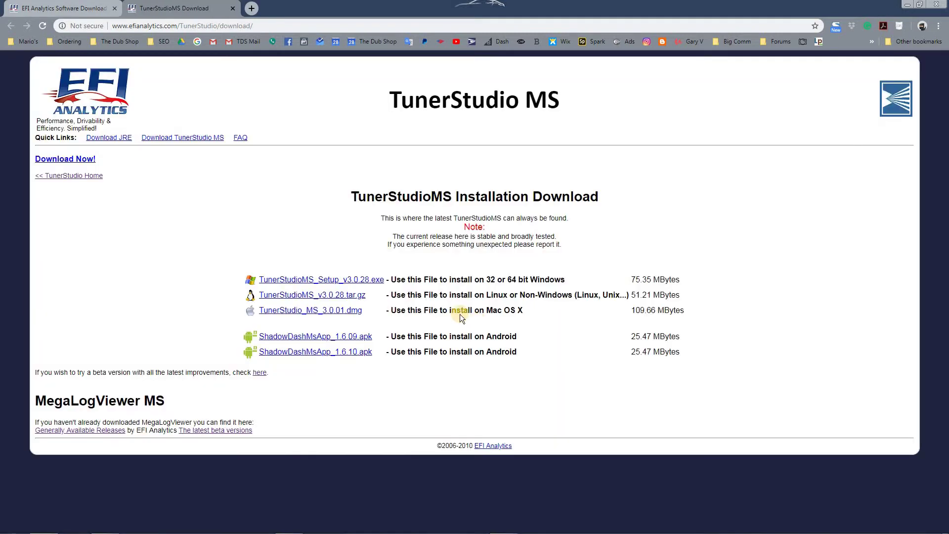
Download the Windows installer TunerStudioMS_Setup_v3.0.28.exe and save it to the Desktop
left_click(334, 281)
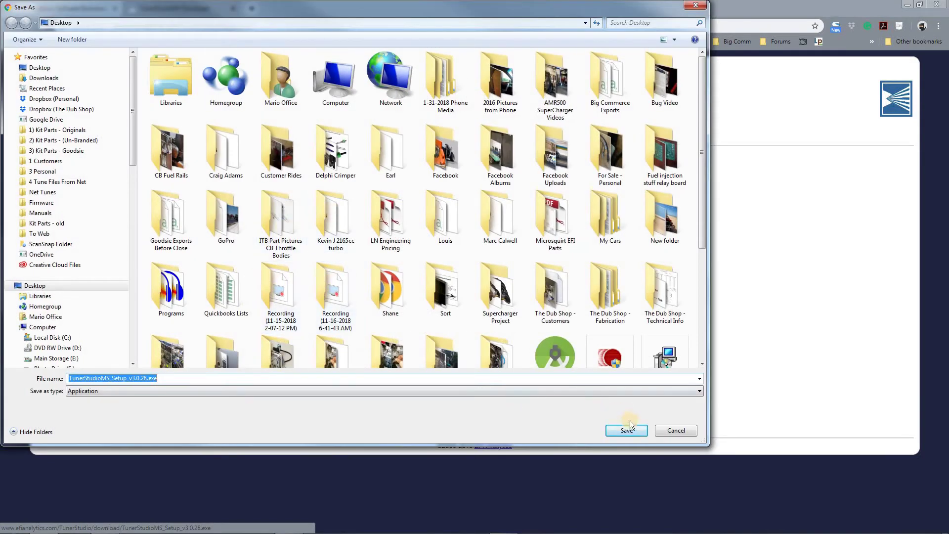
left_click(625, 430)
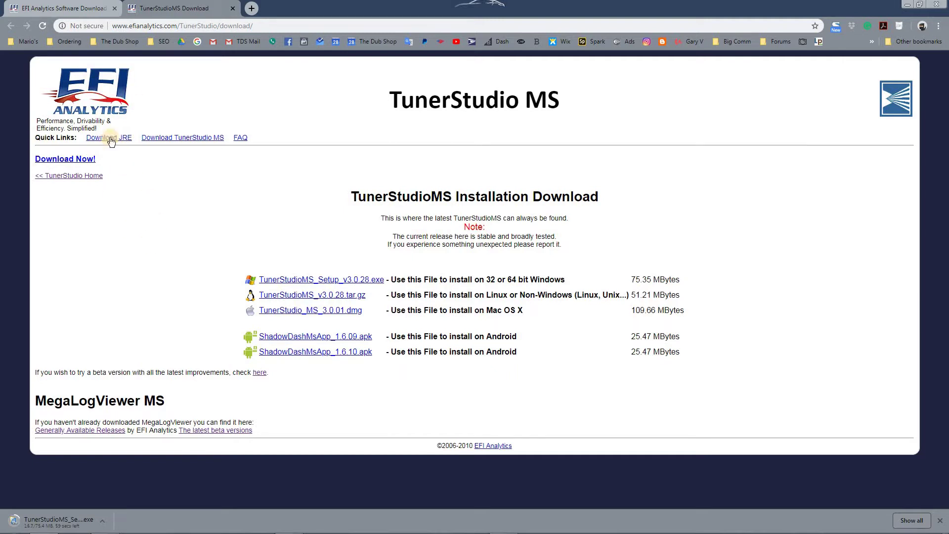
Go from the EFI Analytics home page through Products and TunerStudio to the software shop listing
left_click(491, 447)
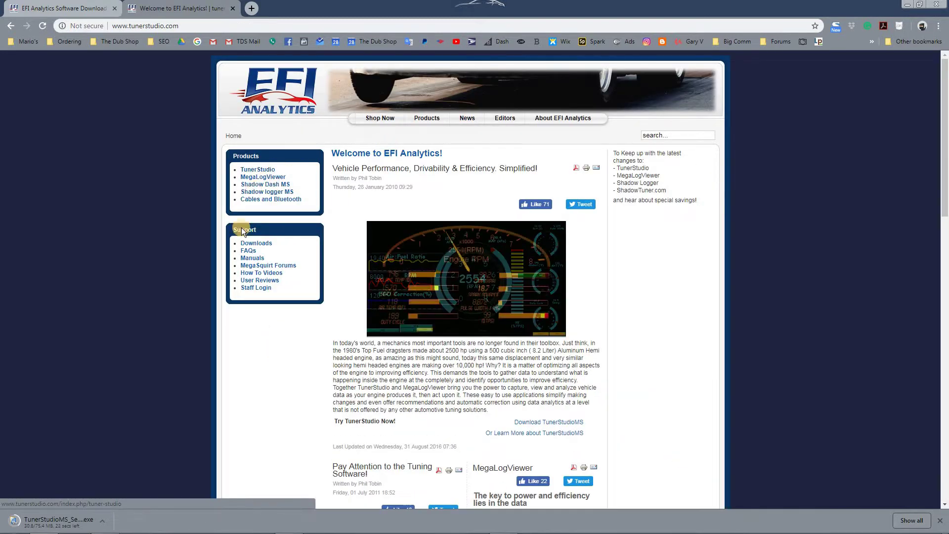
left_click(422, 119)
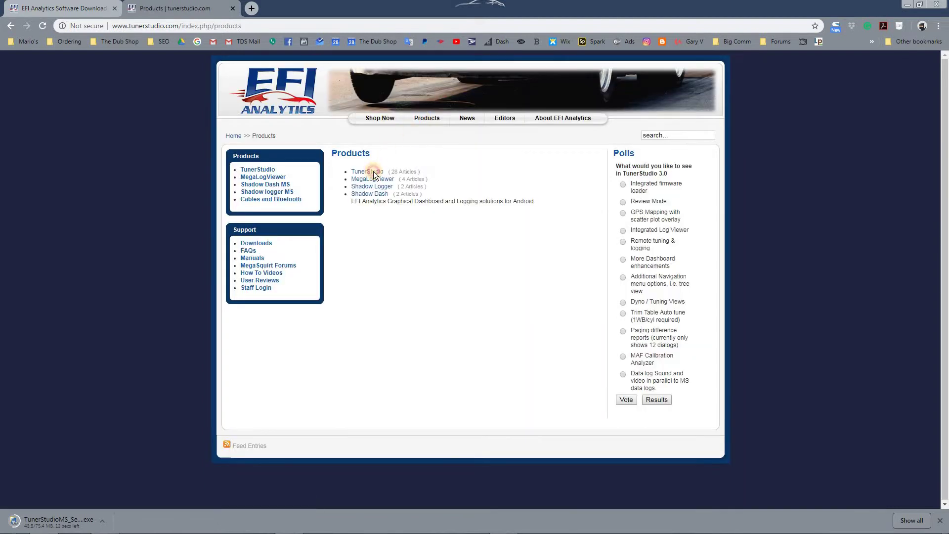
left_click(372, 172)
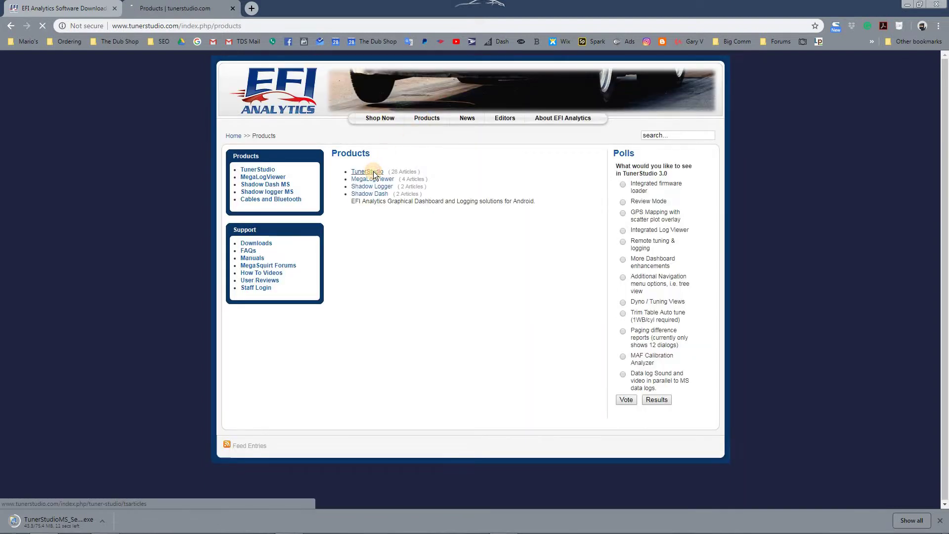
left_click(386, 119)
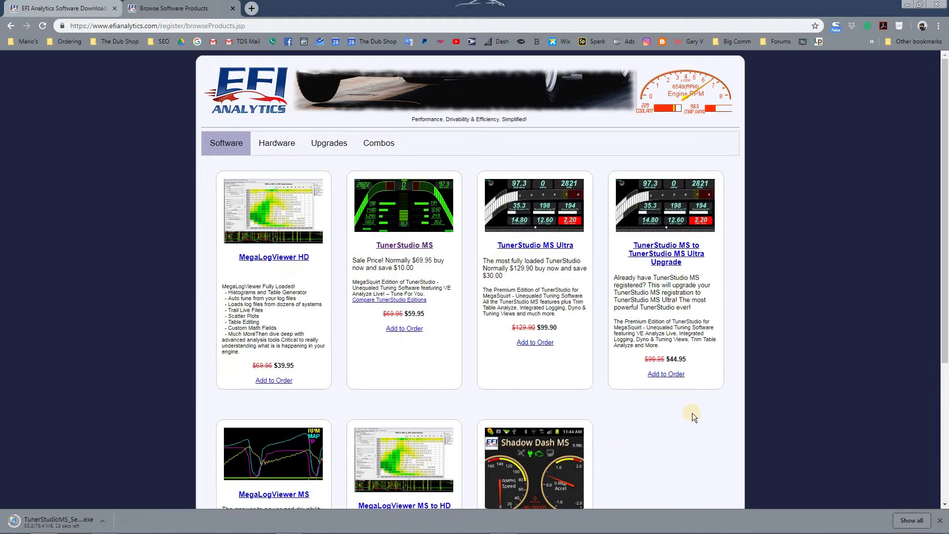
scroll(691, 413, "down", 2)
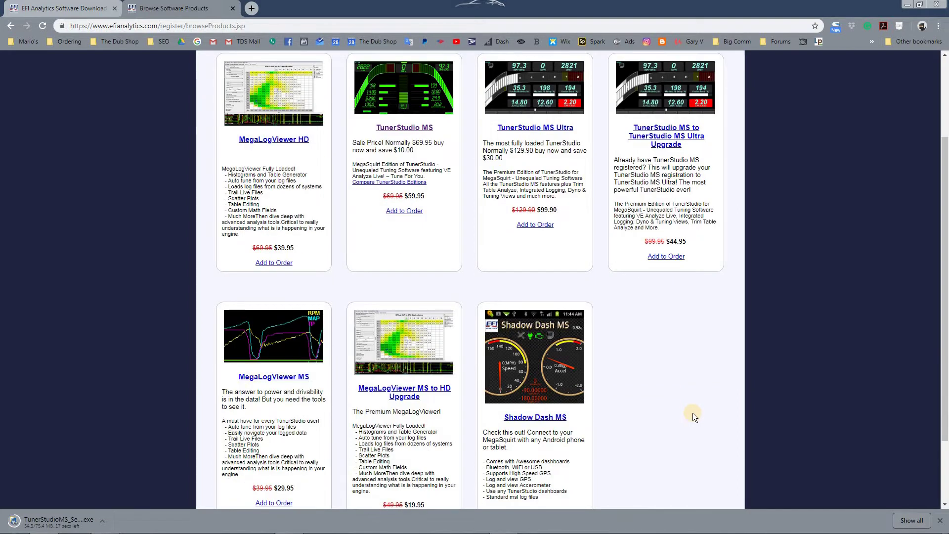
scroll(692, 413, "up", 2)
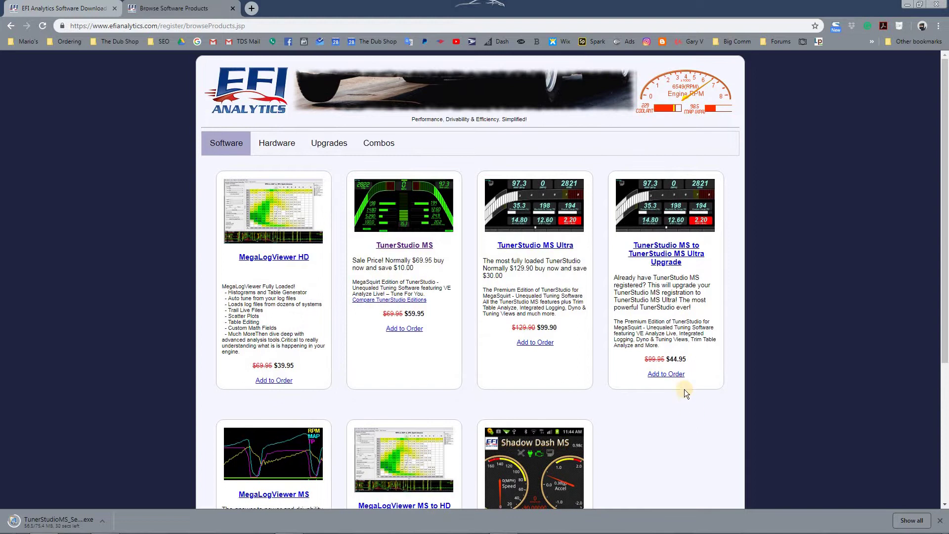
Browse the Combos products, such as the USB To Serial Adapter and DB9 Cable Combo at $24.95
left_click(382, 144)
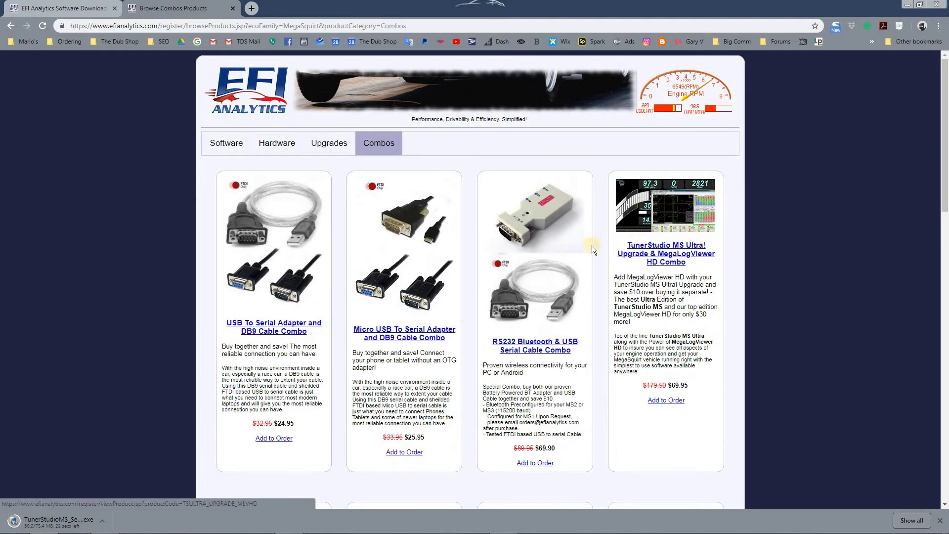
scroll(556, 489, "down", 8)
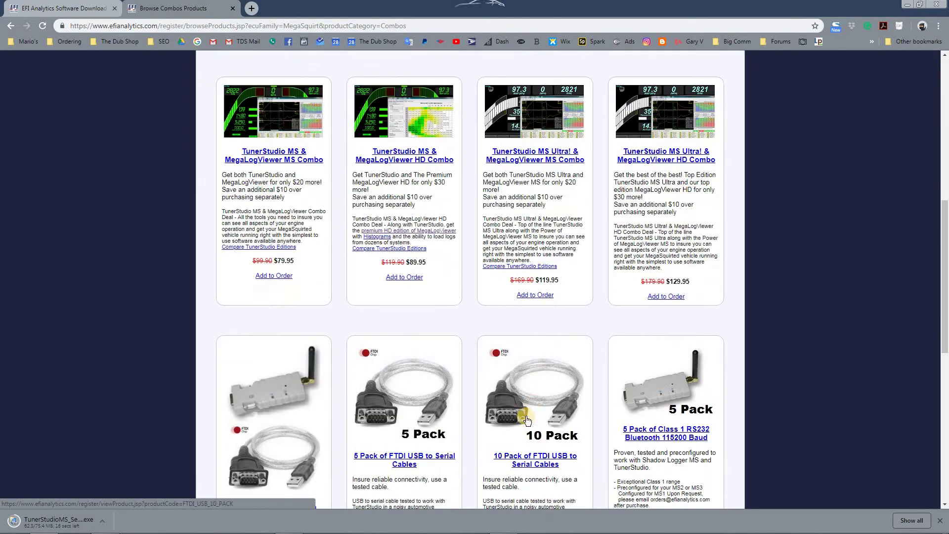
scroll(547, 346, "up", 2)
scroll(547, 336, "up", 1)
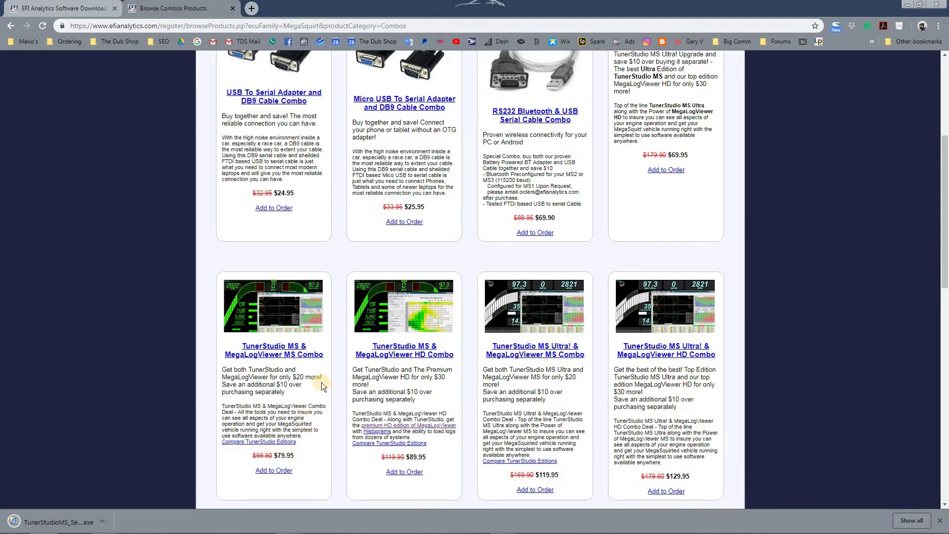
scroll(295, 287, "up", 1)
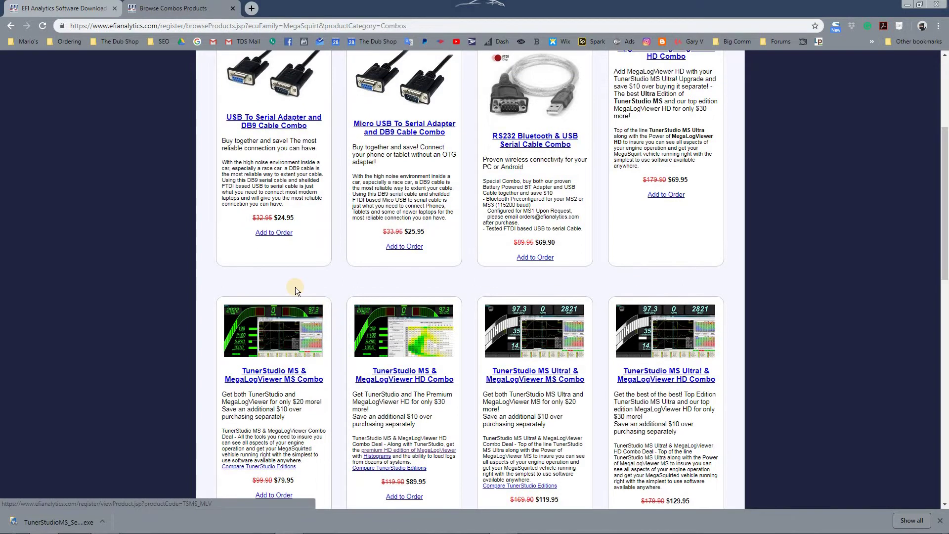
scroll(295, 288, "down", 3)
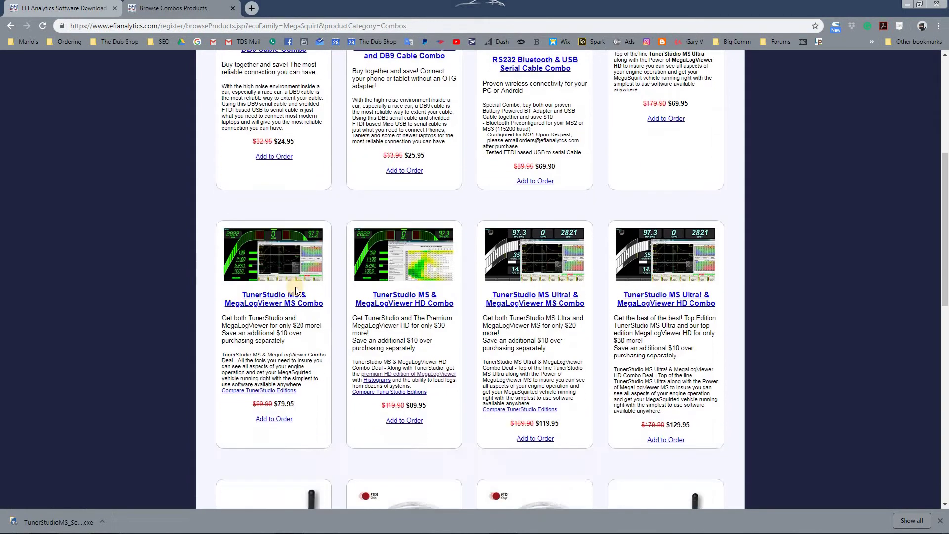
scroll(295, 290, "down", 3)
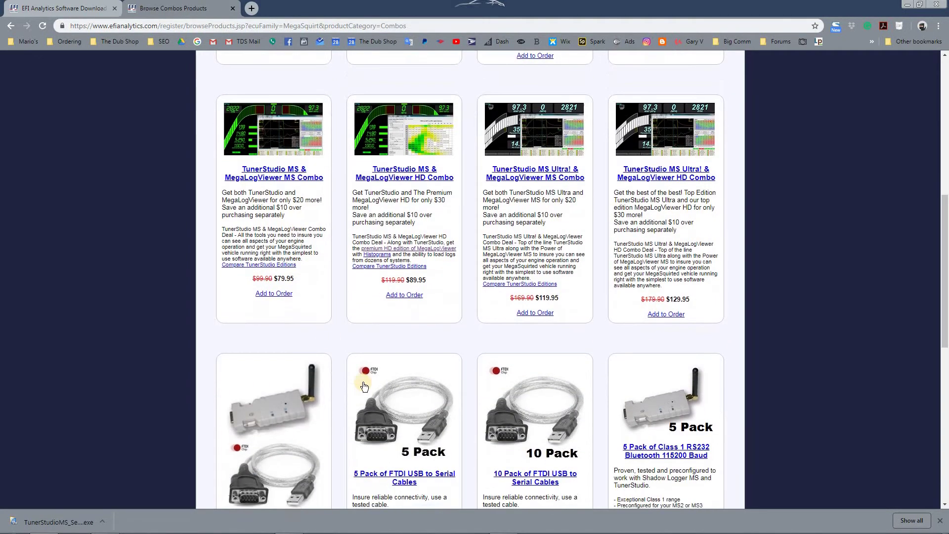
scroll(446, 349, "down", 3)
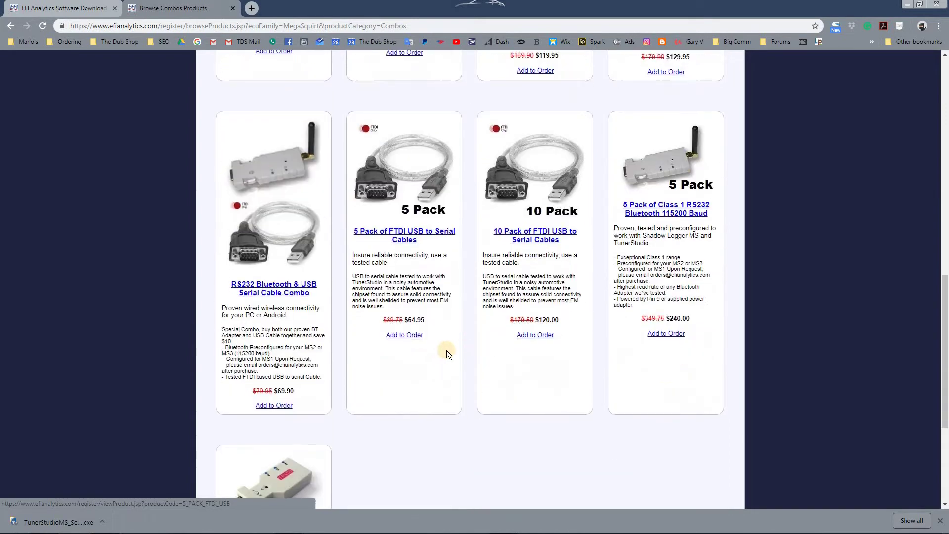
scroll(446, 364, "up", 12)
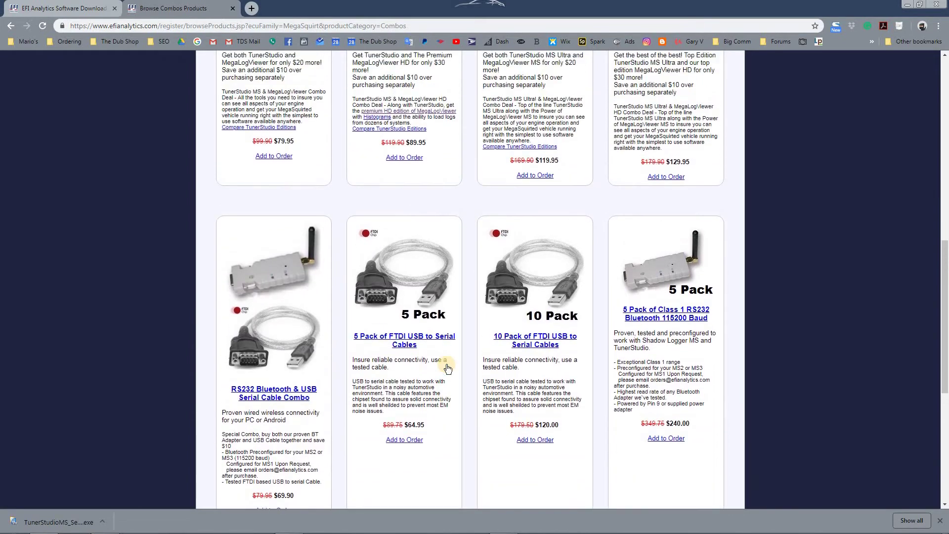
scroll(446, 364, "up", 2)
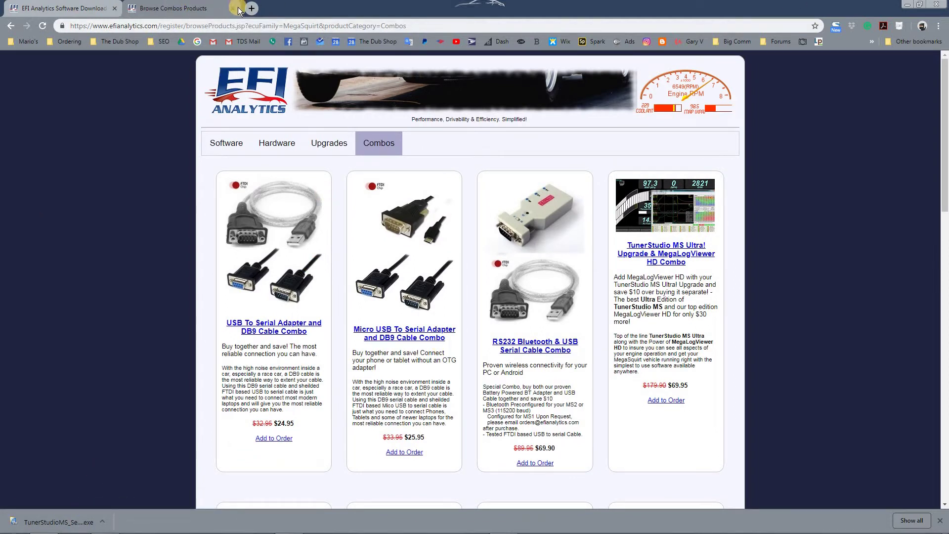
Close the combos shop tab and run the downloaded TunerStudio installer, accepting the security warning
middle_click(214, 10)
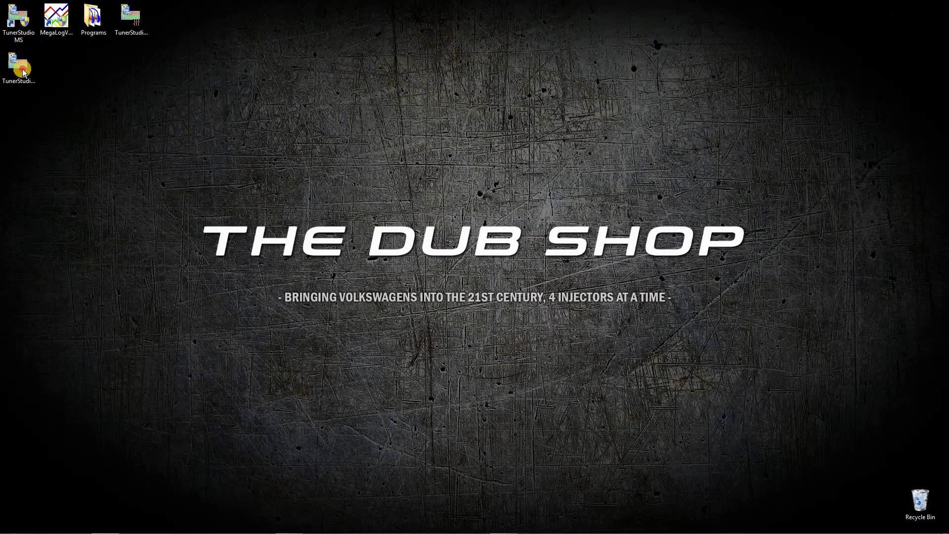
double_click(19, 68)
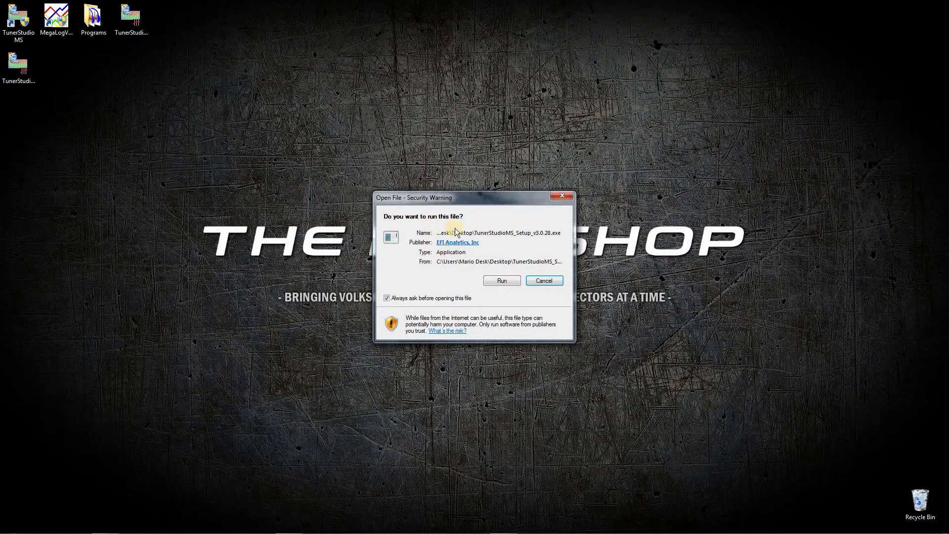
left_click(512, 282)
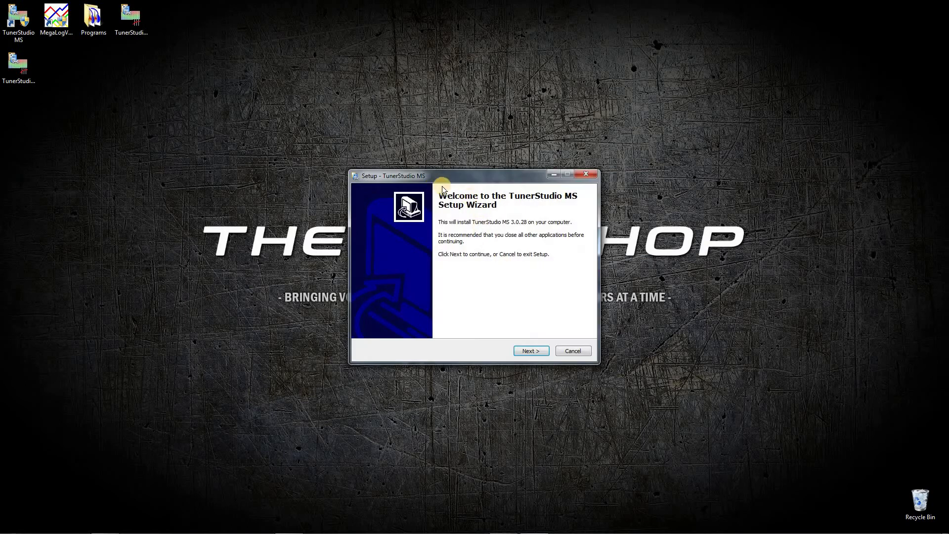
Accept the licence and install with the default folder, EFI Analytics shortcuts and desktop icon
left_click(531, 350)
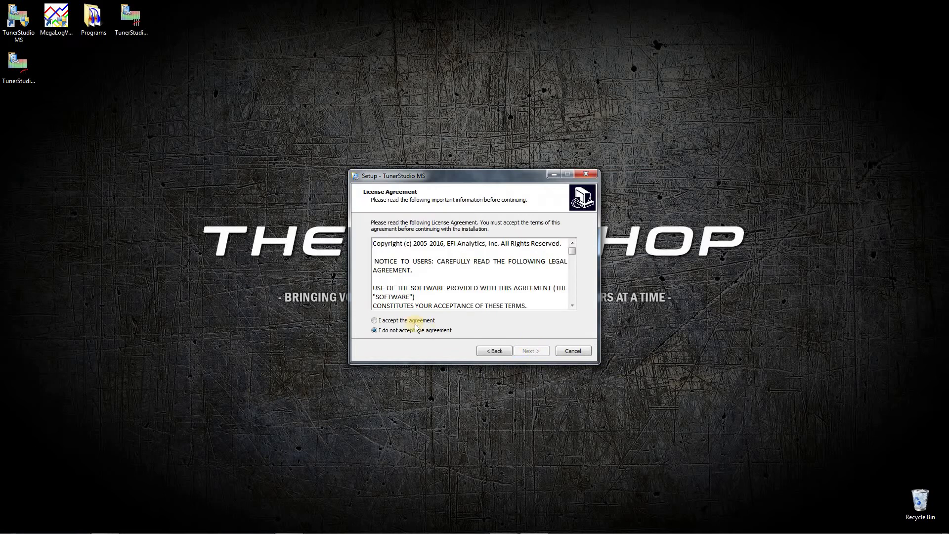
left_click(390, 320)
left_click(529, 350)
left_click(531, 351)
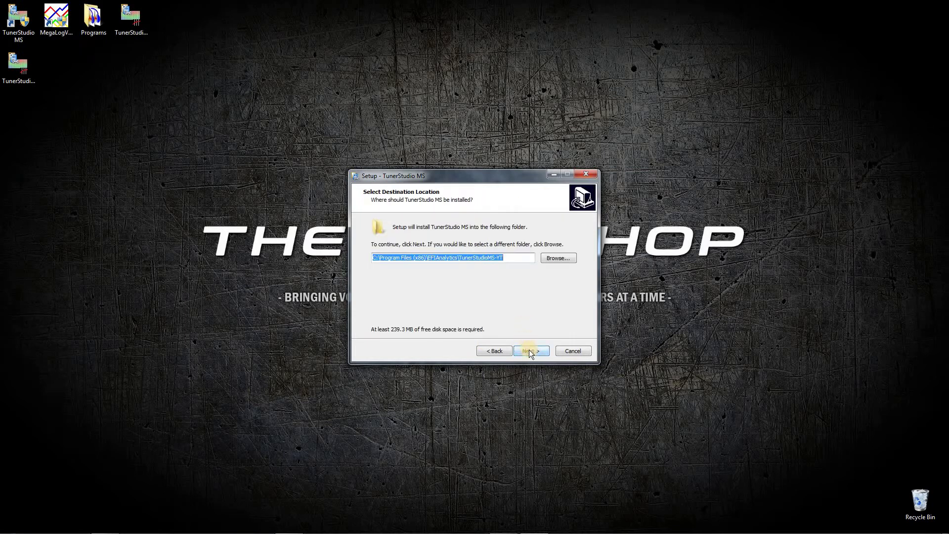
left_click(529, 349)
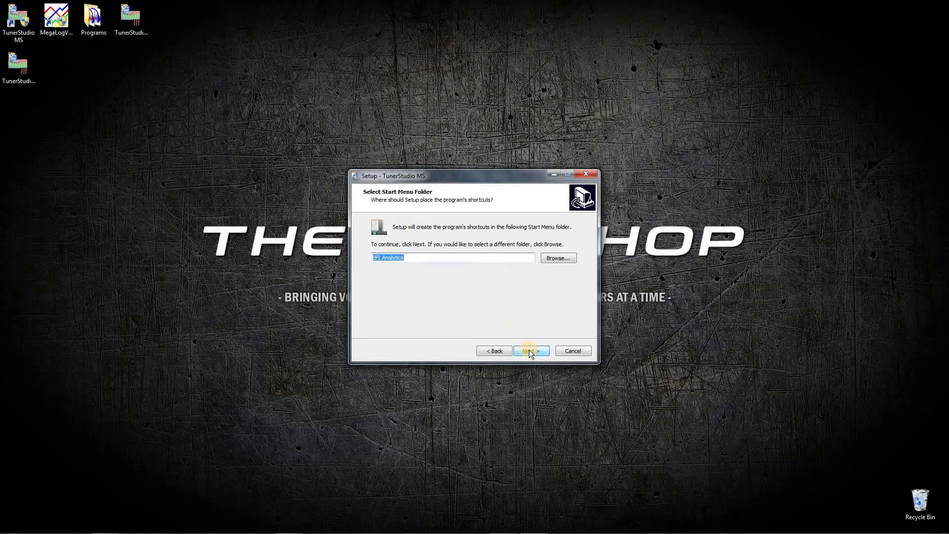
left_click(529, 348)
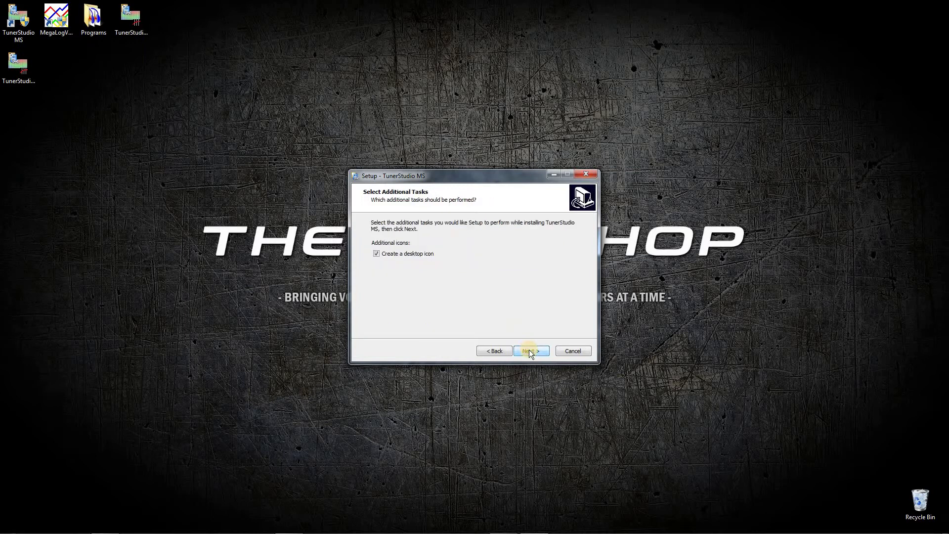
left_click(528, 349)
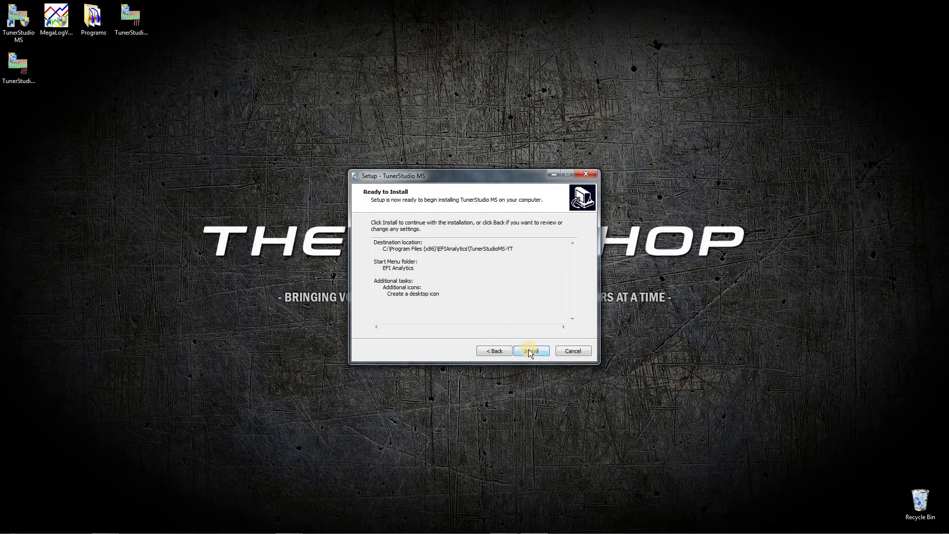
left_click(529, 351)
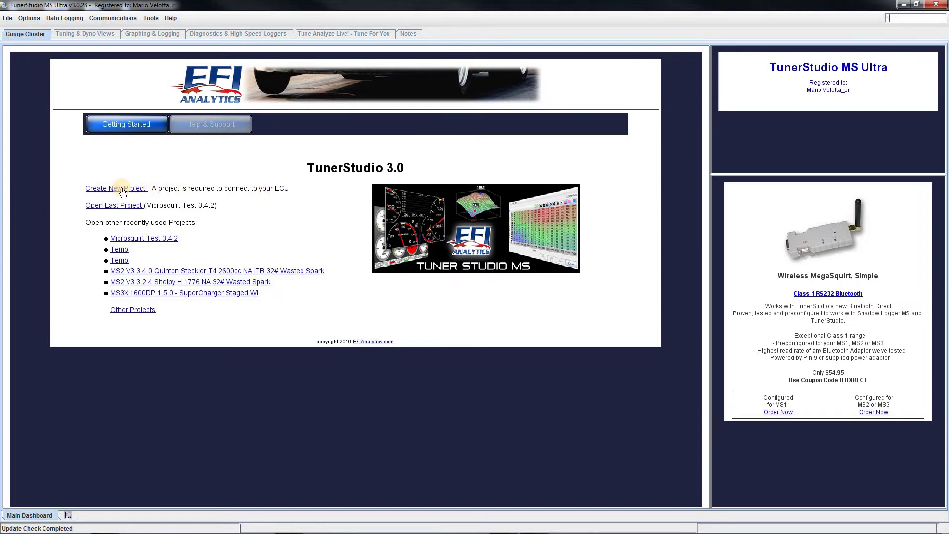
Create a new project named Shop ECU and accept the detected MS2/Extra 3.4.2 firmware
left_click(122, 189)
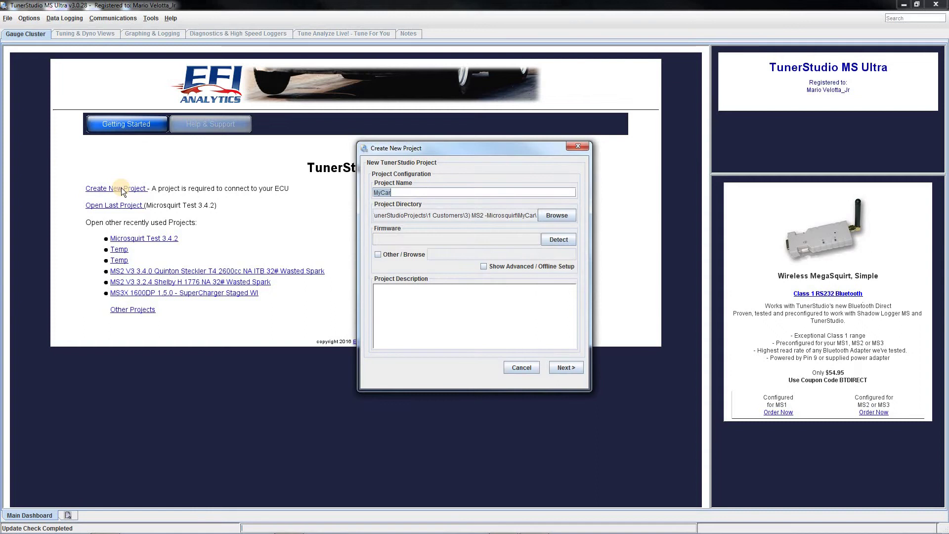
type("Shop")
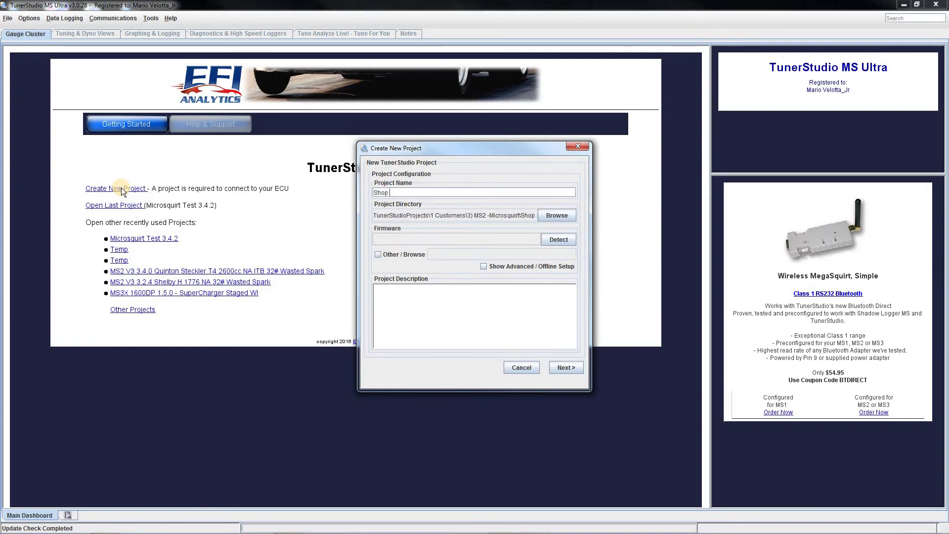
type("CU")
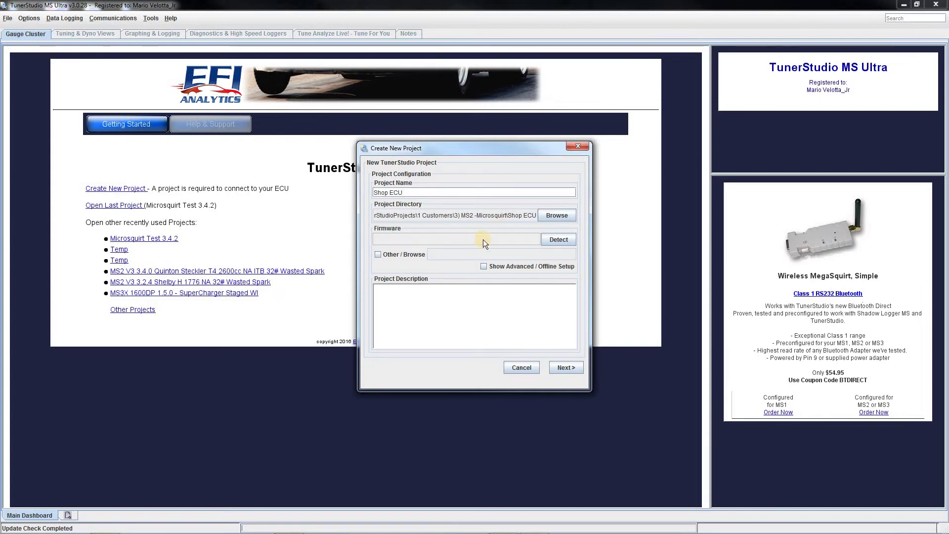
left_click(556, 239)
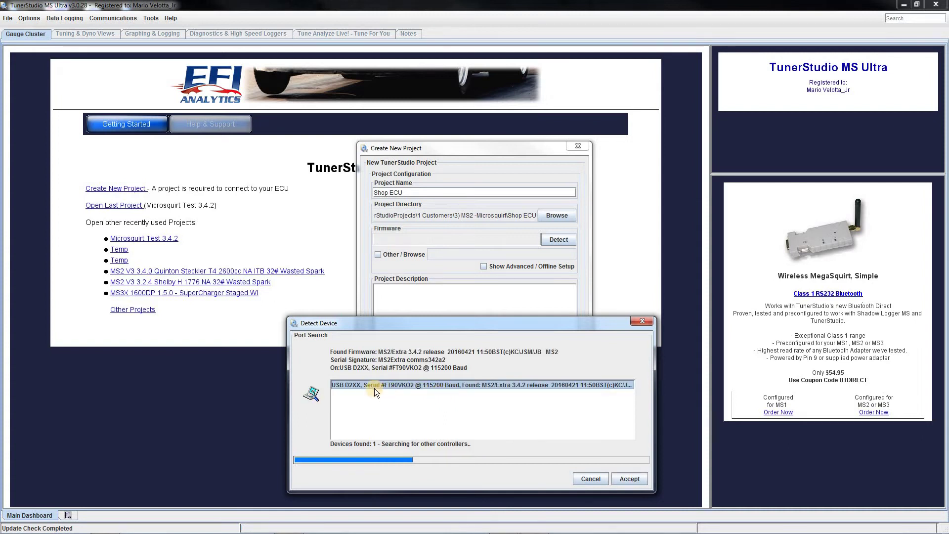
left_click(629, 478)
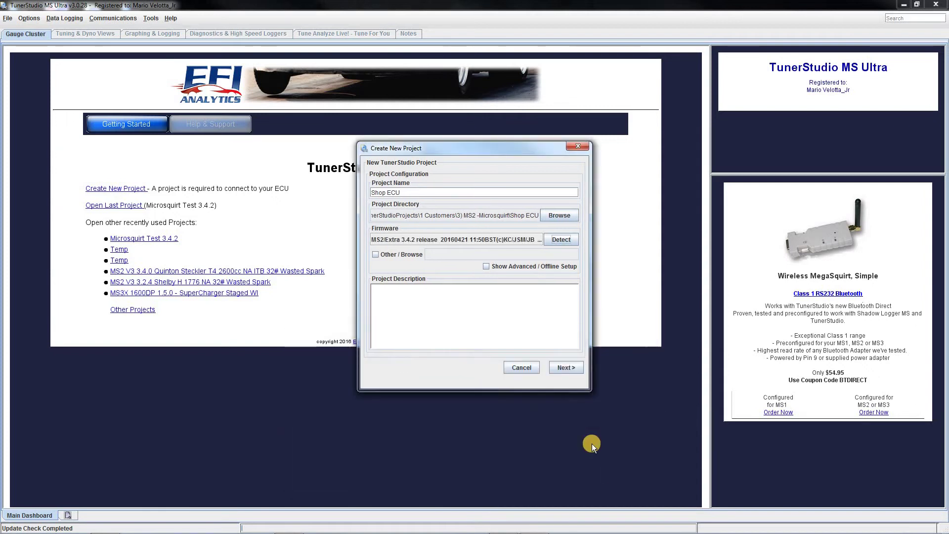
Keep default configuration settings and accept the FTDI D2XX connection at 115200 baud
left_click(567, 366)
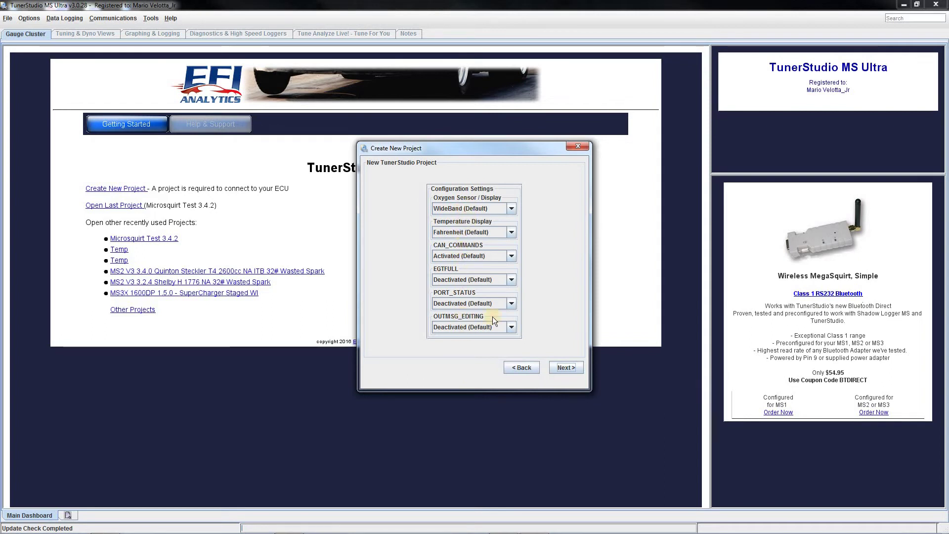
left_click(571, 367)
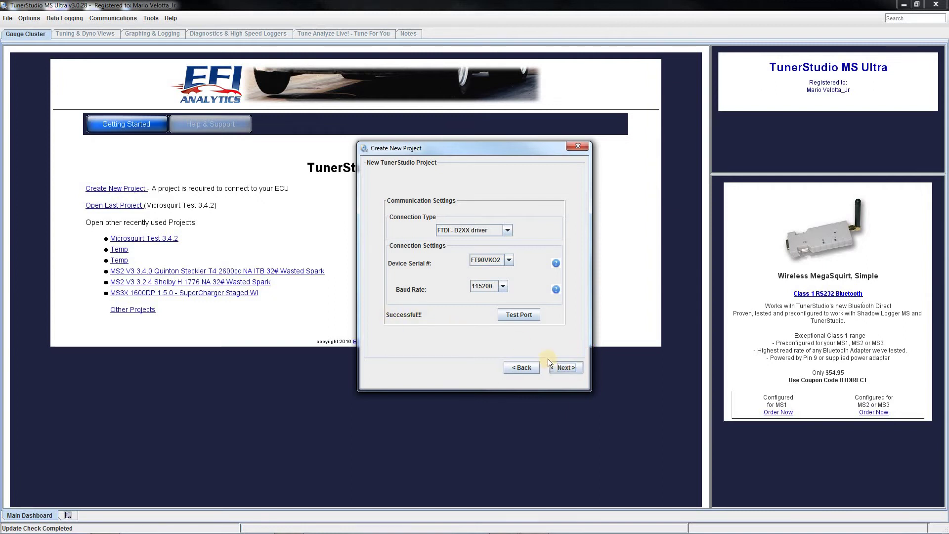
left_click(567, 367)
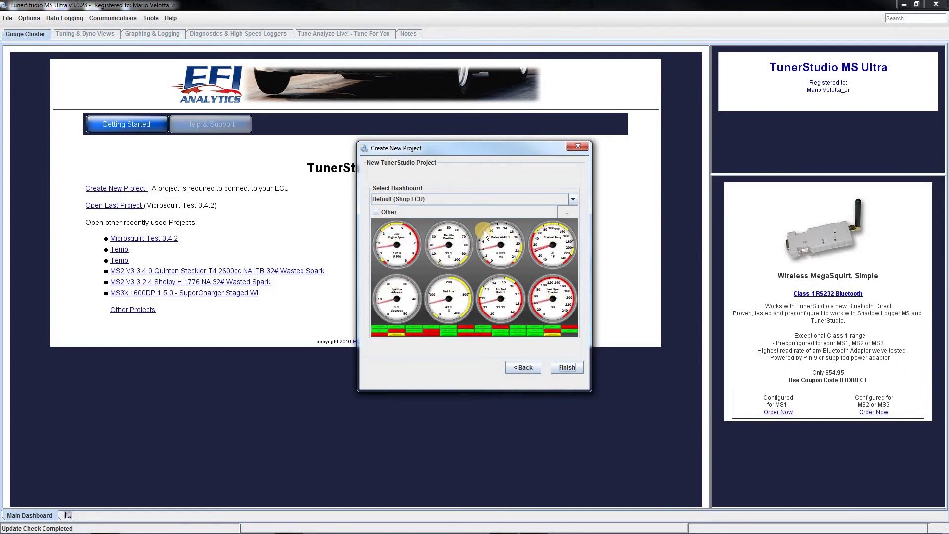
Preview the MSII Extra and MS2e dashboards, then choose Default (Shop ECU) and finish the project
left_click(573, 197)
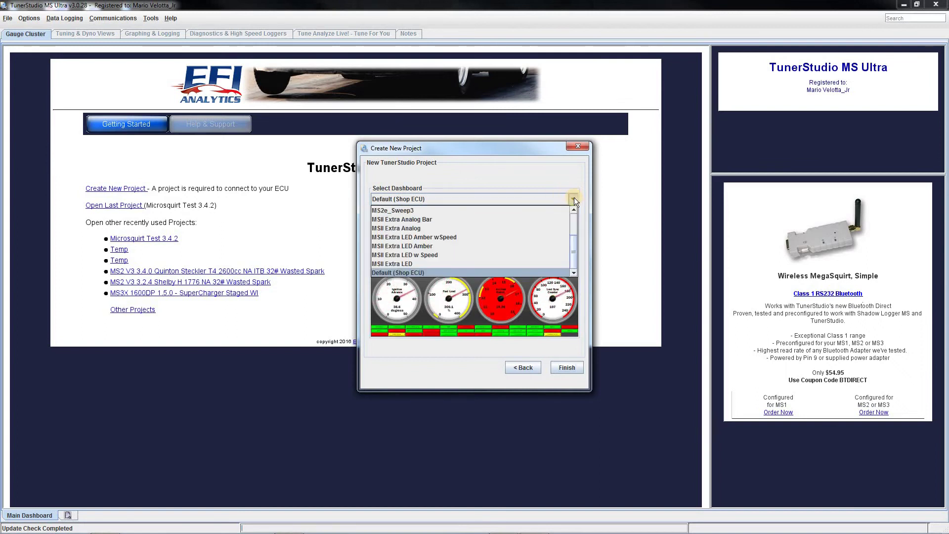
left_click(417, 273)
left_click(430, 196)
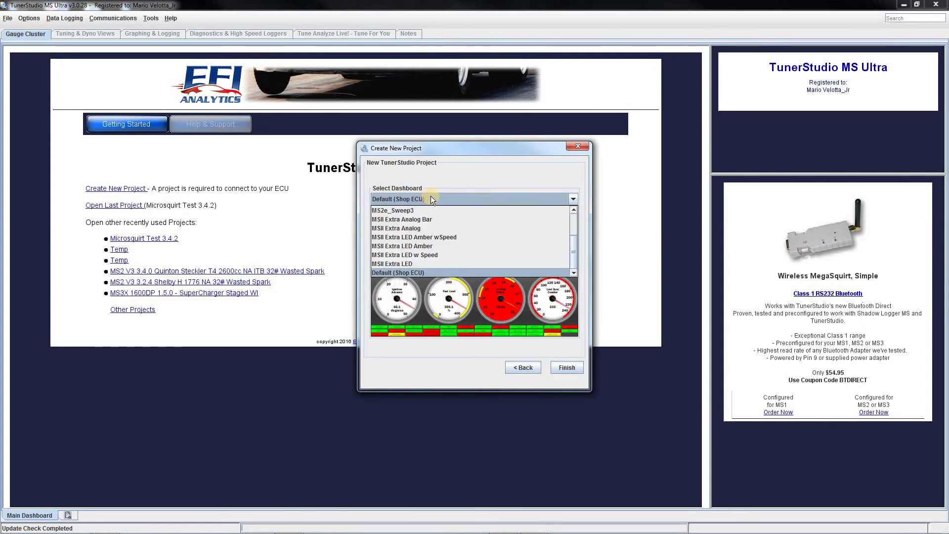
key("Up")
key("Up")
key("Up")
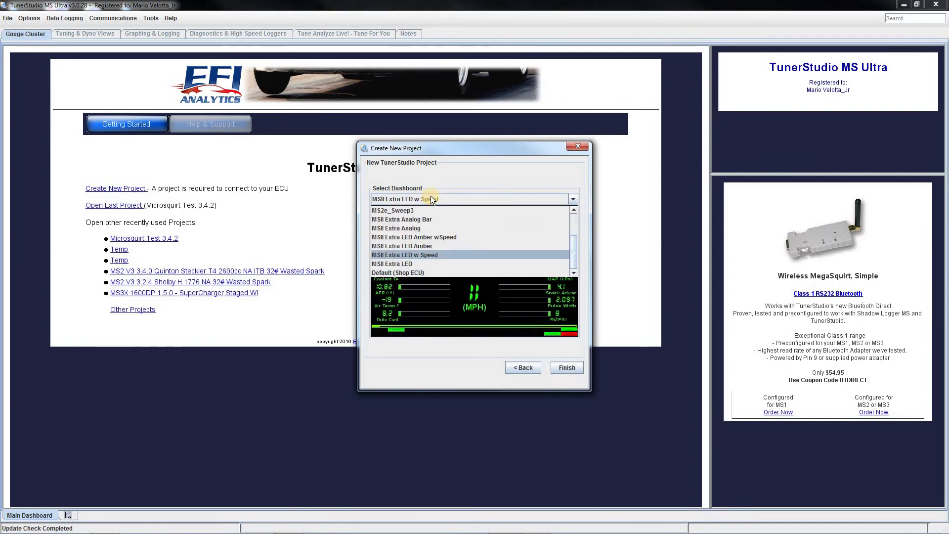
key("Up")
key("Up")
key("Up")
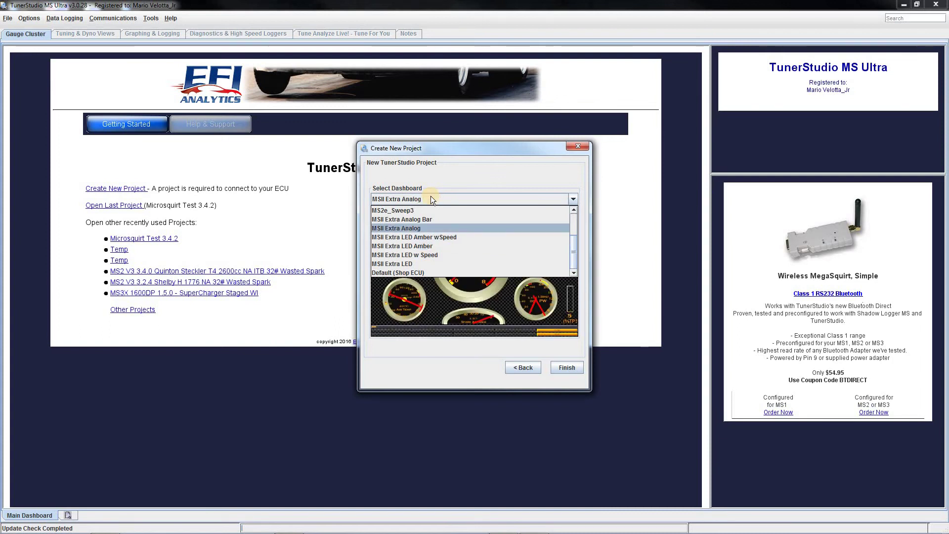
key("Up")
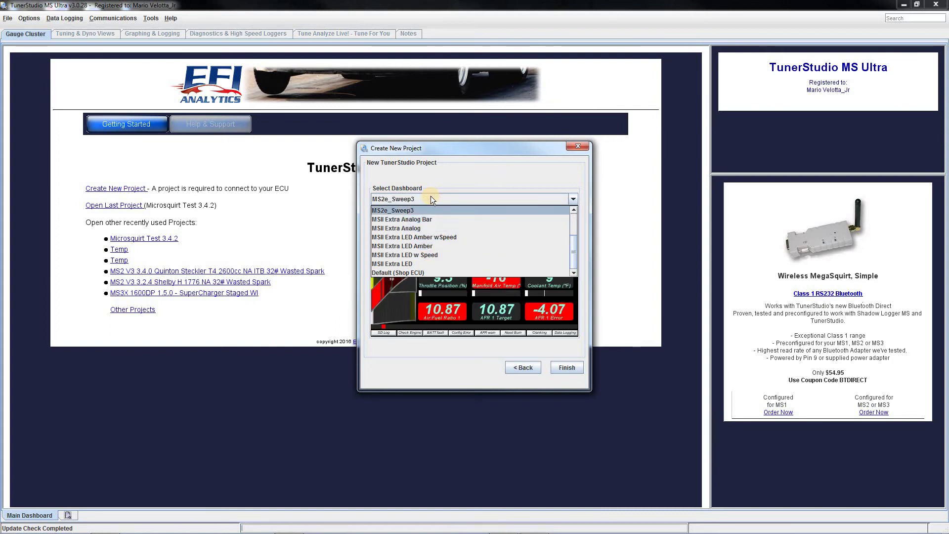
key("Up")
key("Up")
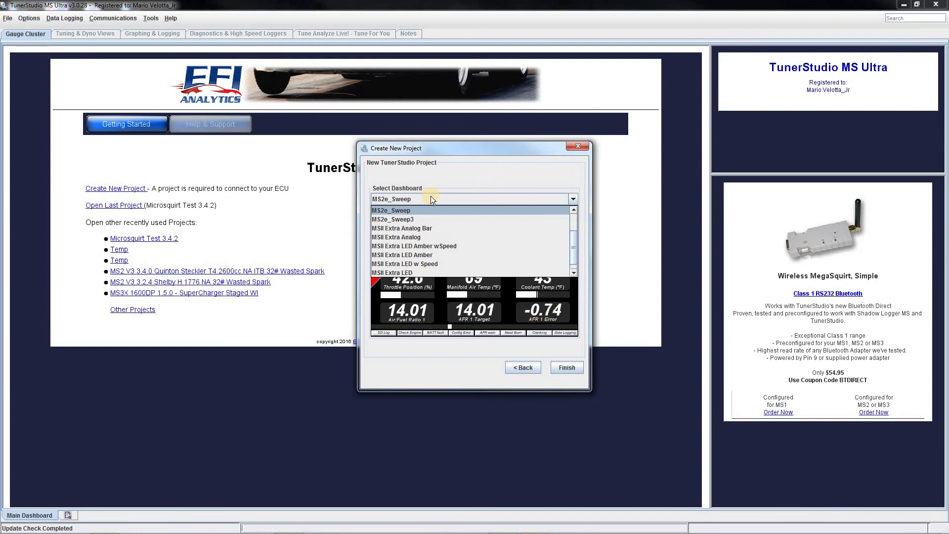
key("Up")
key("Up")
key("Up")
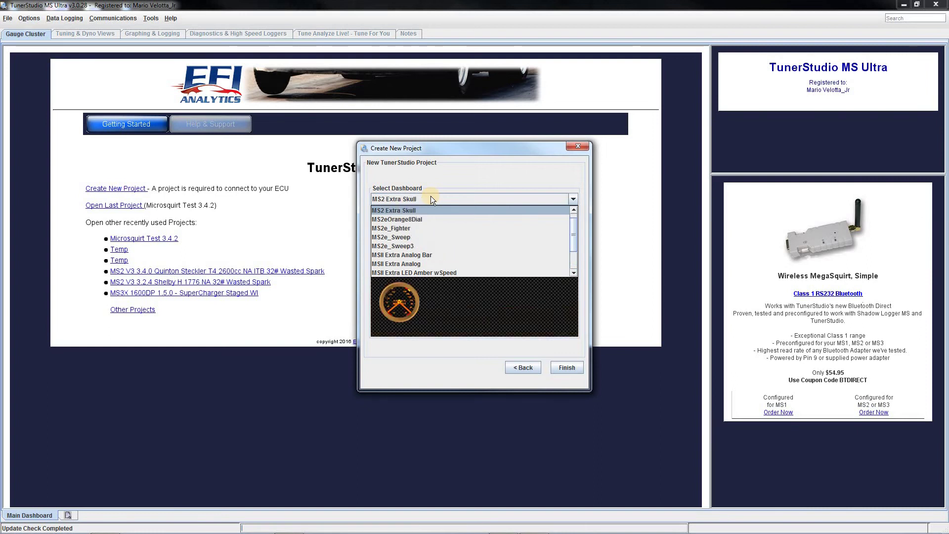
key("Down")
key("Down")
key("Down")
key("Down")
key("Down")
key("Down")
key("Down")
key("Down")
key("Down")
key("Down")
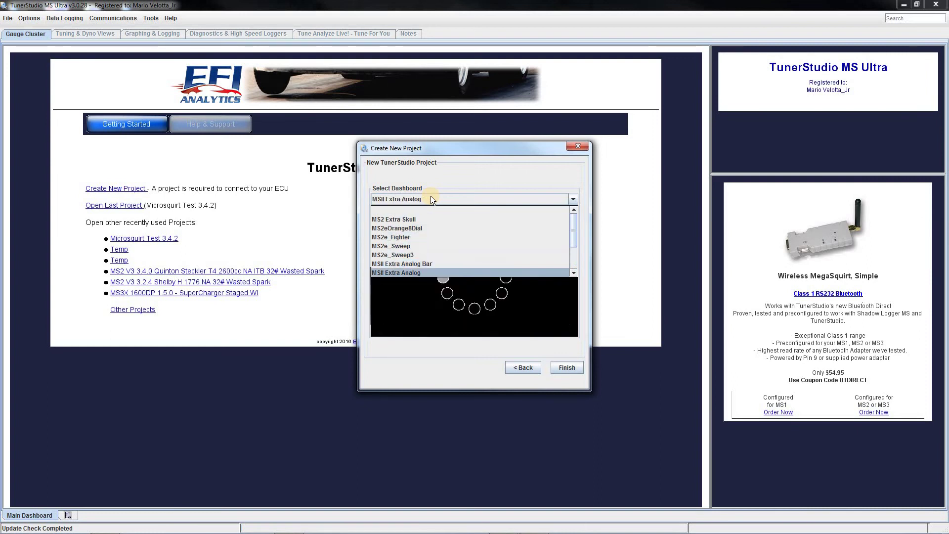
key("Down")
key("Down")
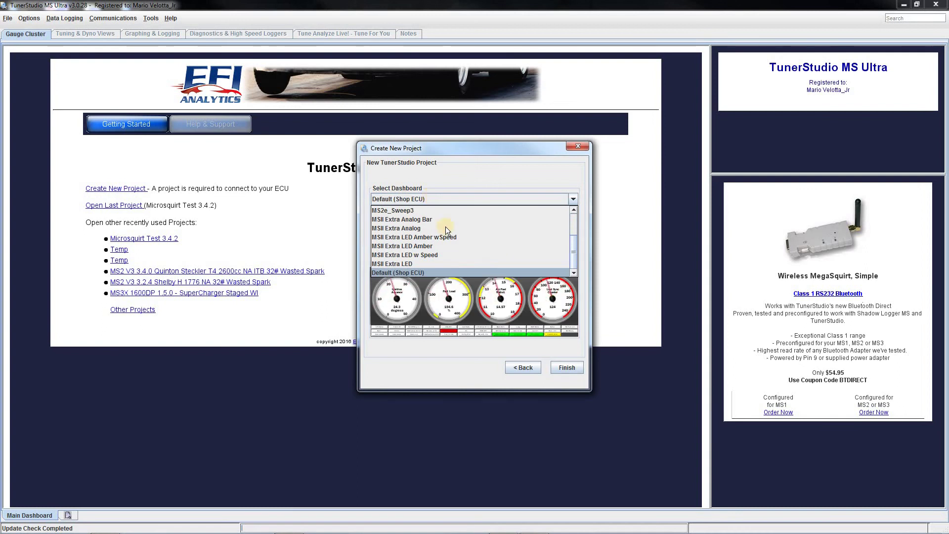
left_click(417, 273)
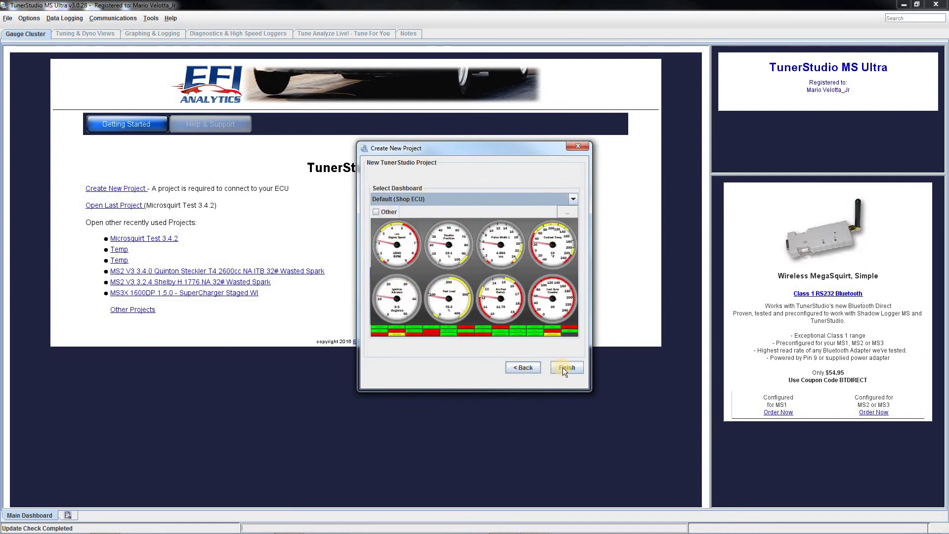
left_click(562, 367)
Load the Shop ECU project online with its gauge cluster, then minimise TunerStudio to the desktop
left_click(562, 367)
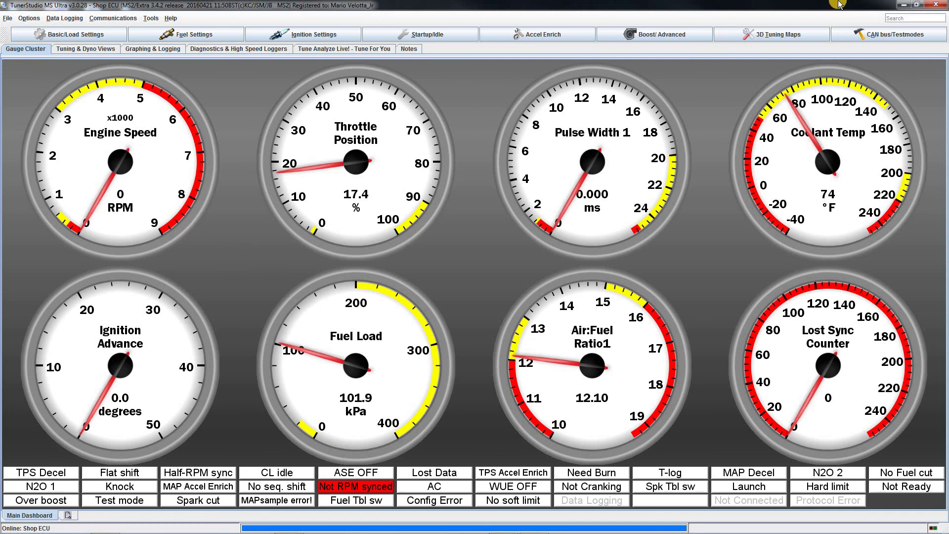
left_click(903, 6)
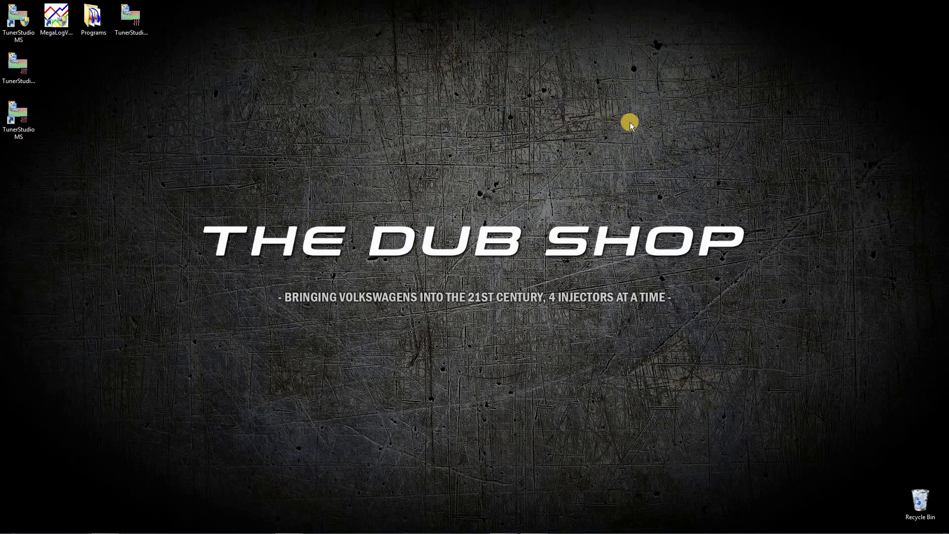